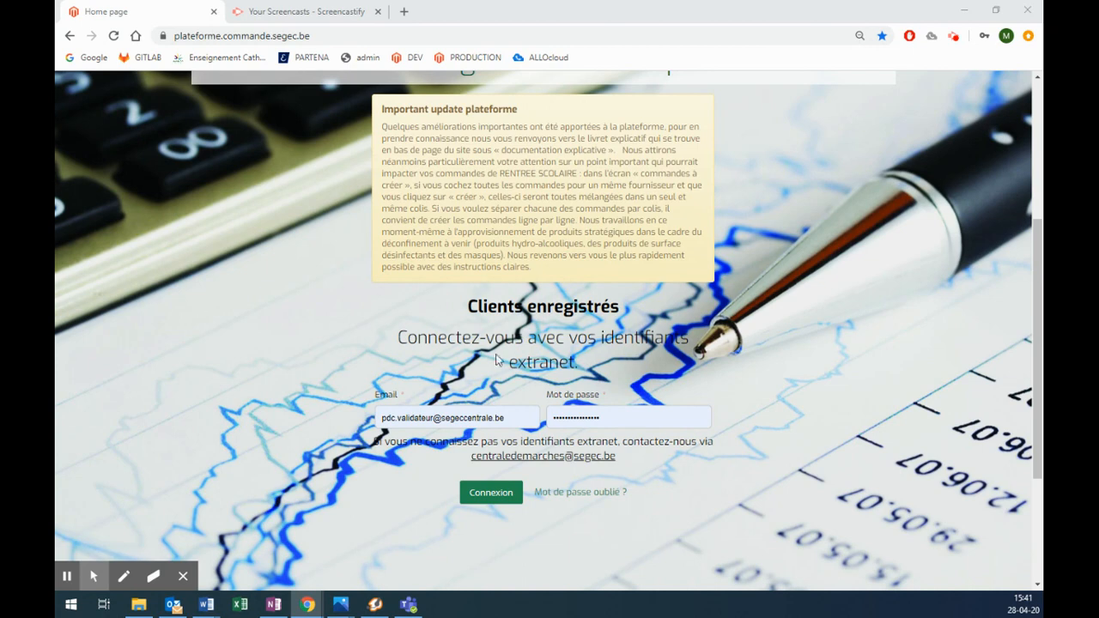
# Step: Sign in and scroll Mon compte through Mes paniers, Commandes à créer and Mes établissements
pyautogui.click(486, 493)
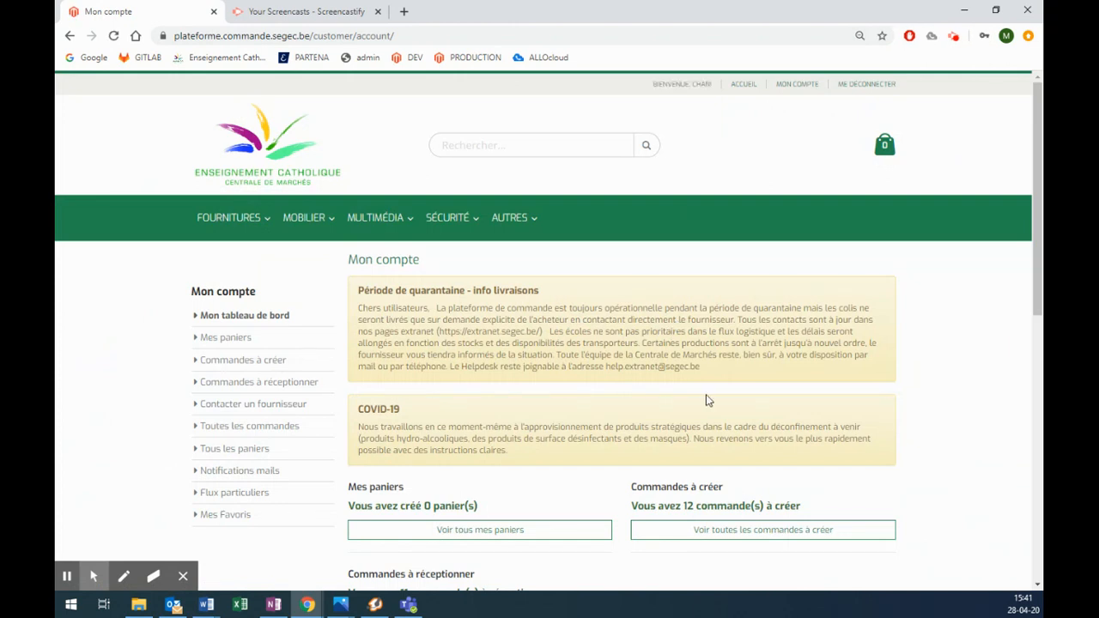
pyautogui.scroll(-2, 704, 397)
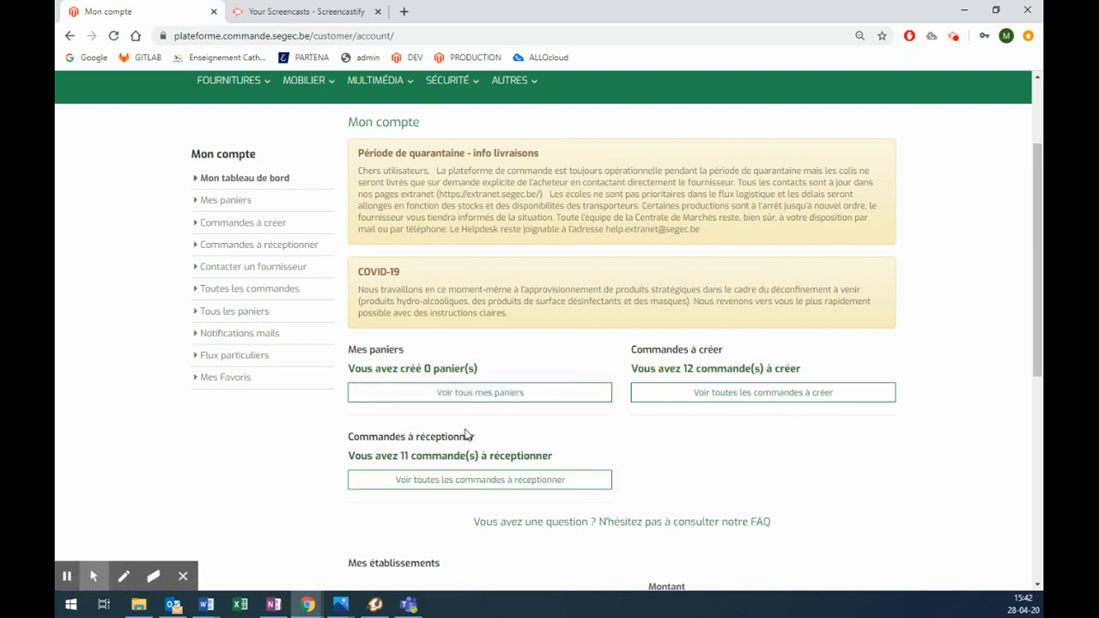
pyautogui.scroll(-2, 640, 400)
pyautogui.scroll(-1, 639, 400)
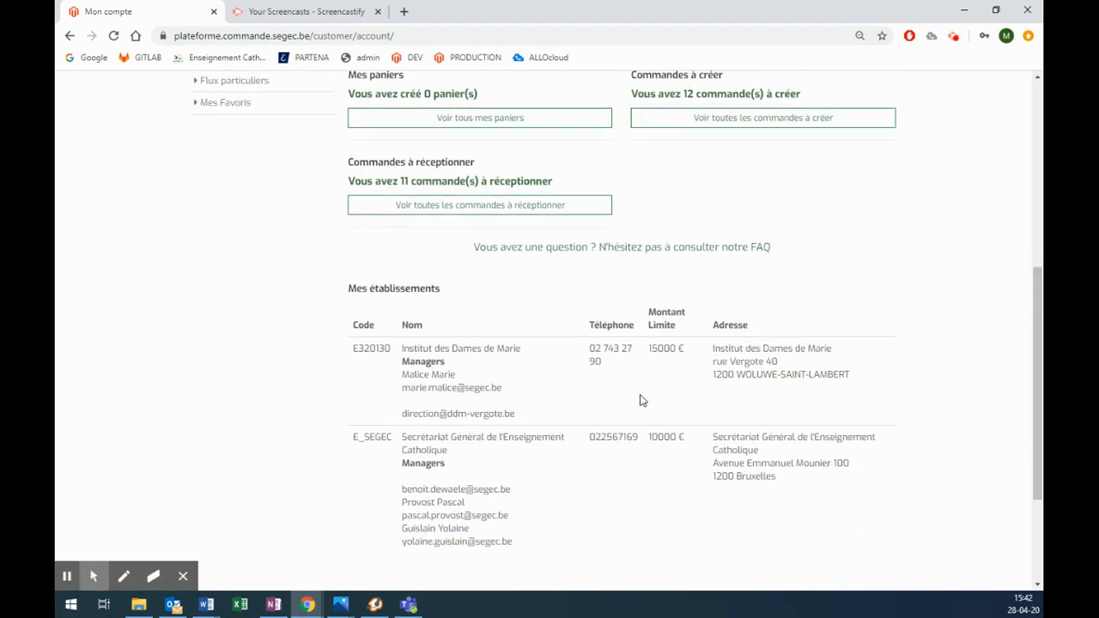
pyautogui.scroll(-1, 640, 400)
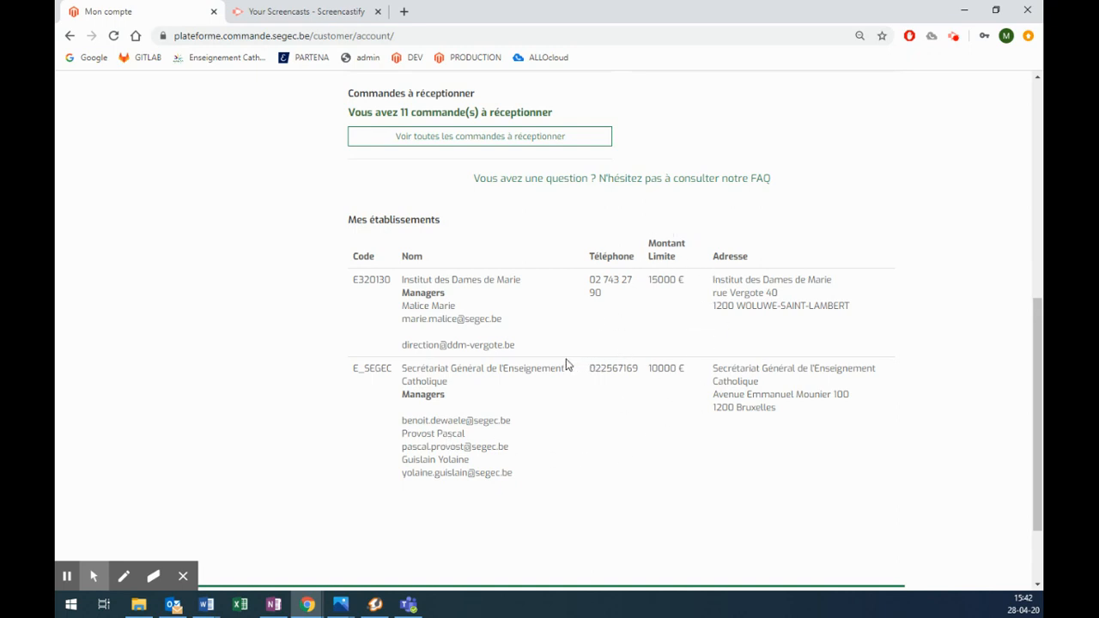
pyautogui.scroll(5, 567, 363)
pyautogui.scroll(-1, 634, 409)
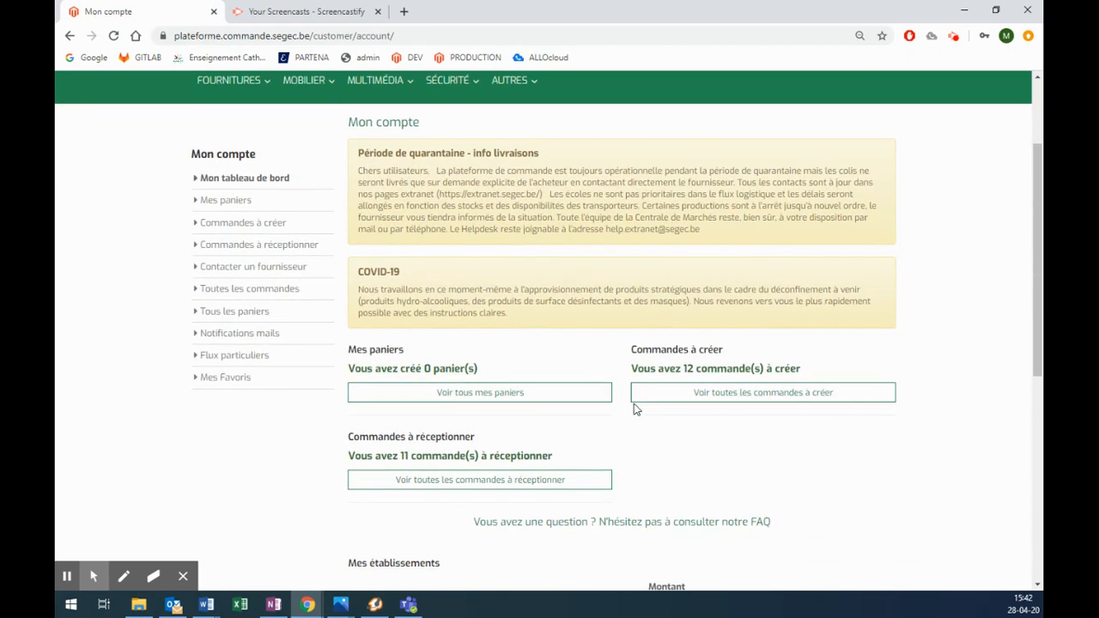
# Step: Open all orders to create and scroll down the supplier list to the Bricolux baskets
pyautogui.click(707, 397)
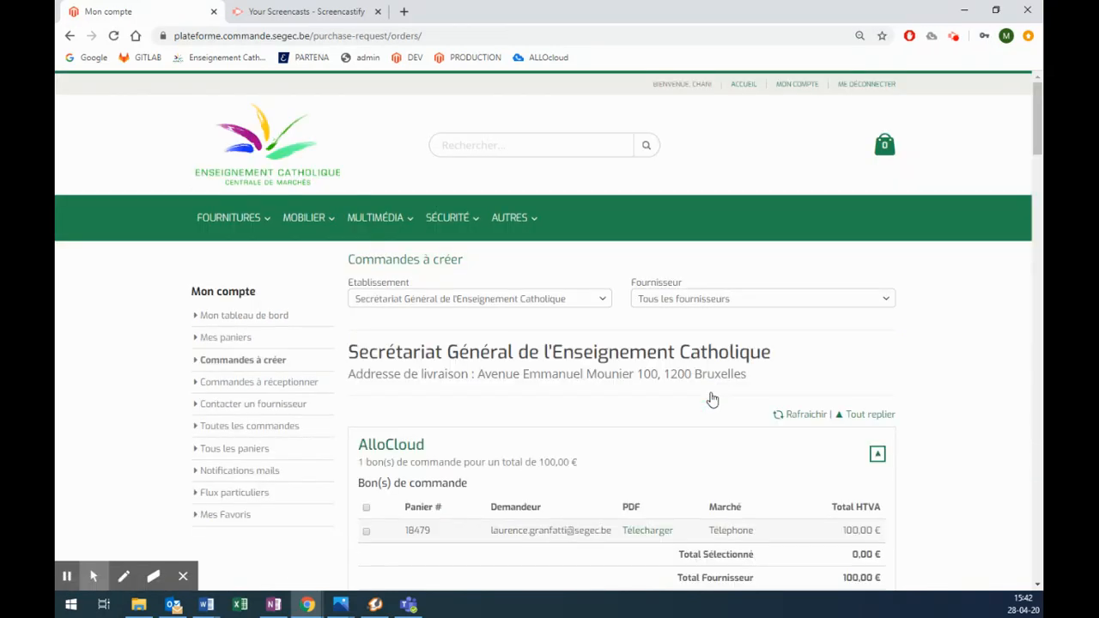
pyautogui.scroll(-2, 630, 382)
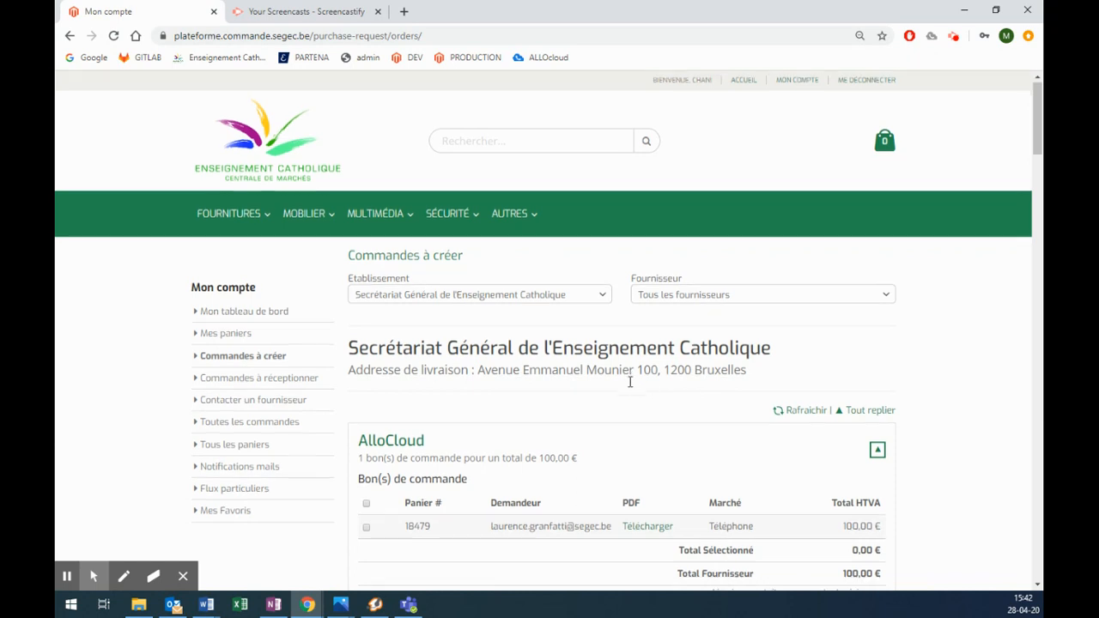
pyautogui.scroll(-6, 630, 382)
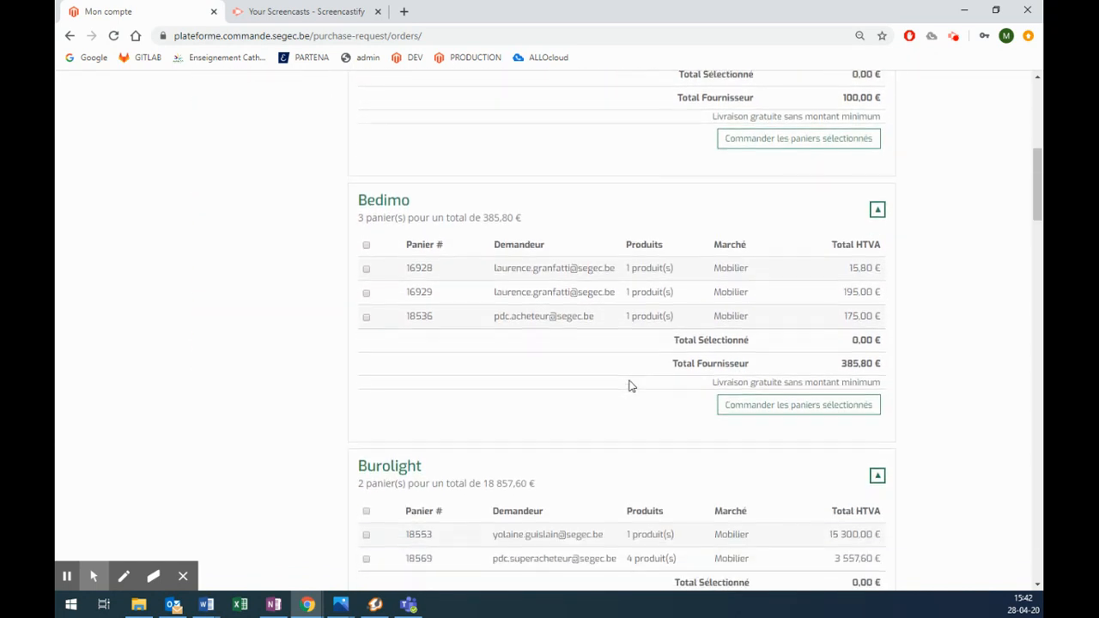
pyautogui.scroll(-2, 629, 384)
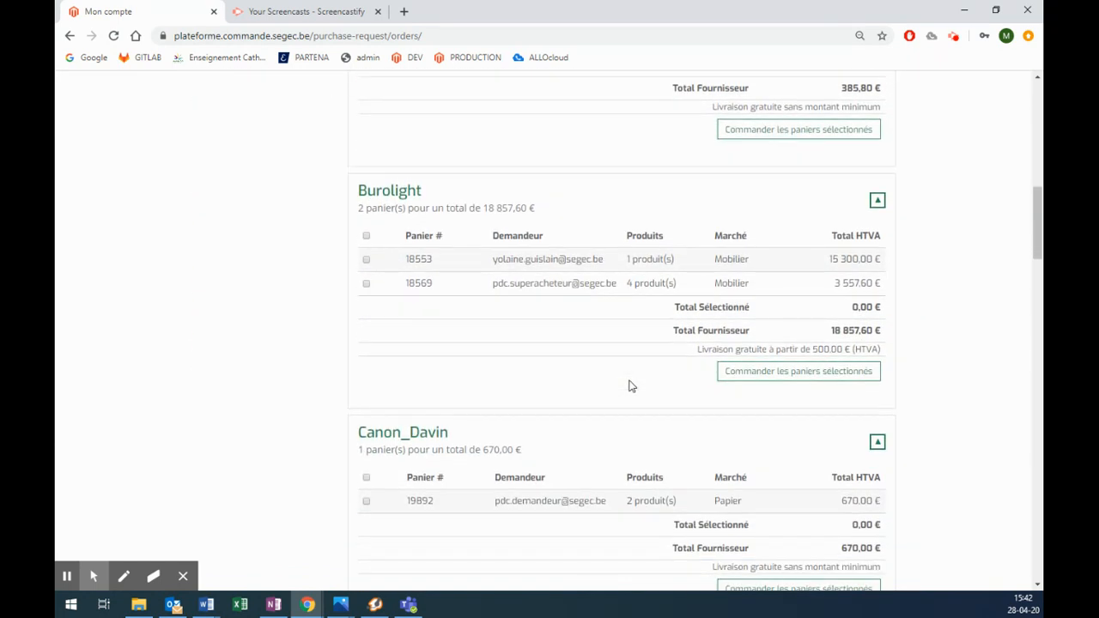
pyautogui.scroll(-4, 629, 386)
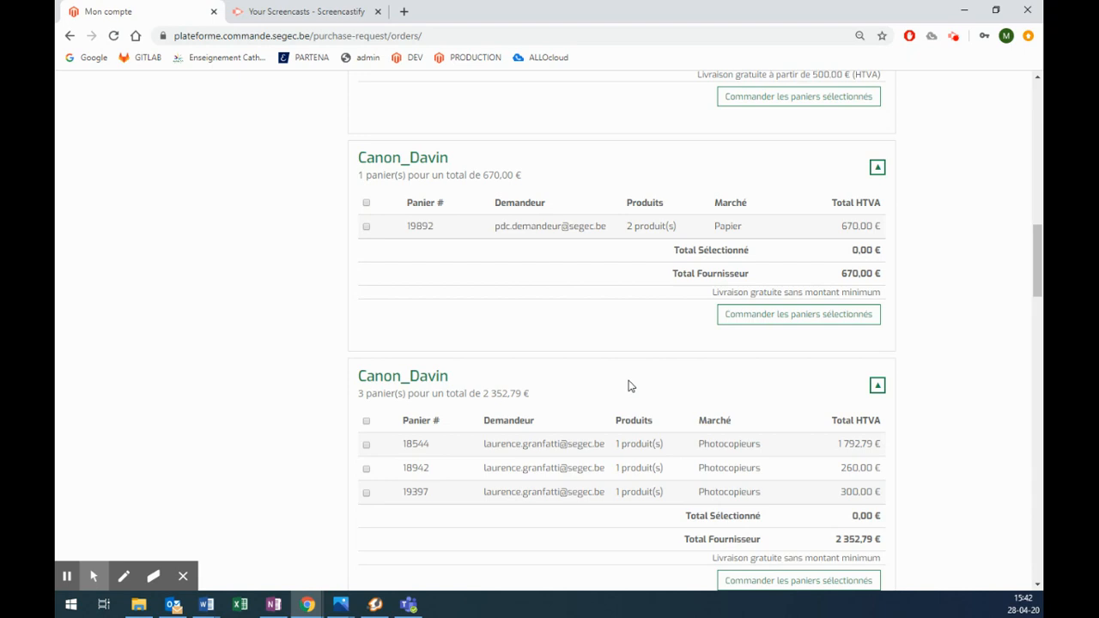
pyautogui.scroll(-6, 629, 387)
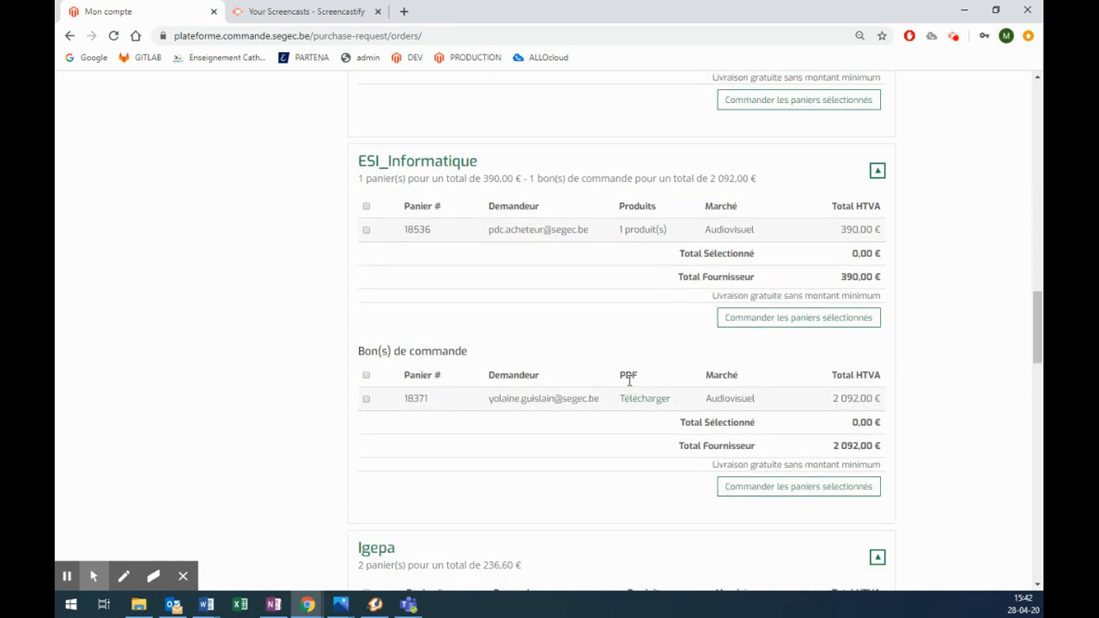
pyautogui.scroll(-8, 629, 382)
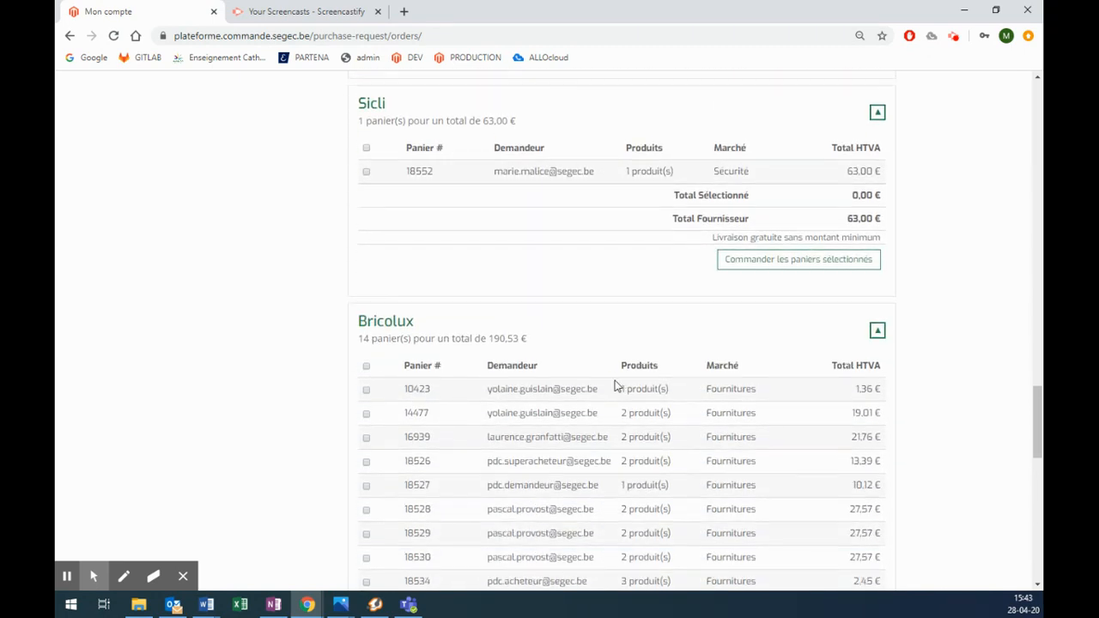
pyautogui.scroll(-1, 481, 386)
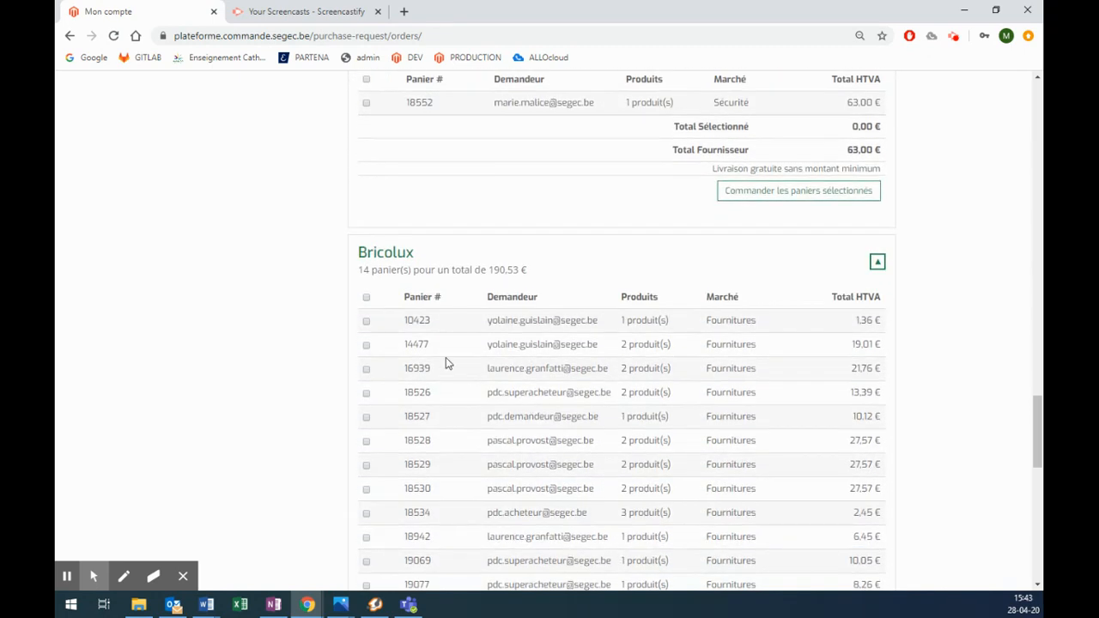
# Step: Tick Bricolux baskets 10423, 14477 and 18526
pyautogui.click(367, 322)
pyautogui.click(366, 346)
pyautogui.click(368, 395)
pyautogui.scroll(-1, 423, 367)
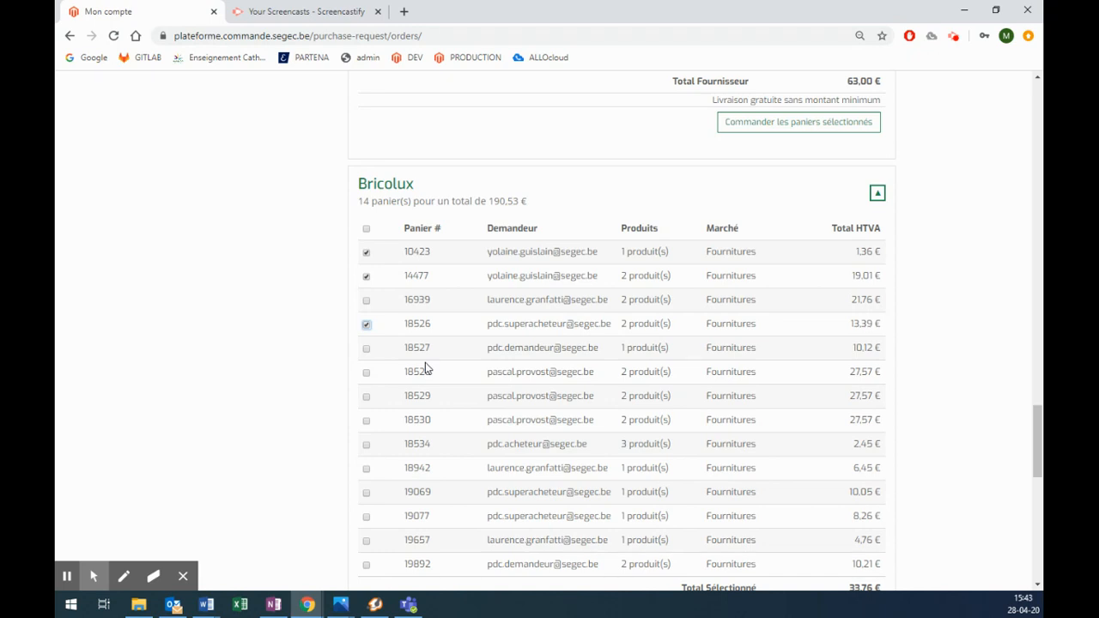
# Step: Re-tick baskets 10423 and 14477 and add basket 16939, reaching a 55,52 € total
pyautogui.click(367, 278)
pyautogui.click(367, 255)
pyautogui.scroll(-2, 476, 322)
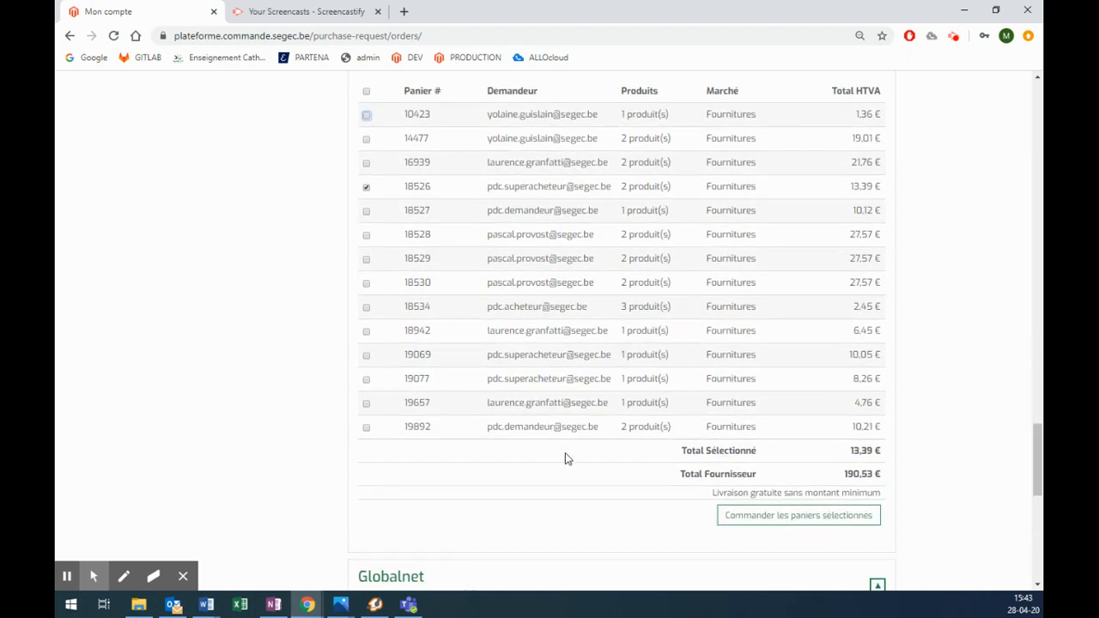
pyautogui.scroll(1, 507, 387)
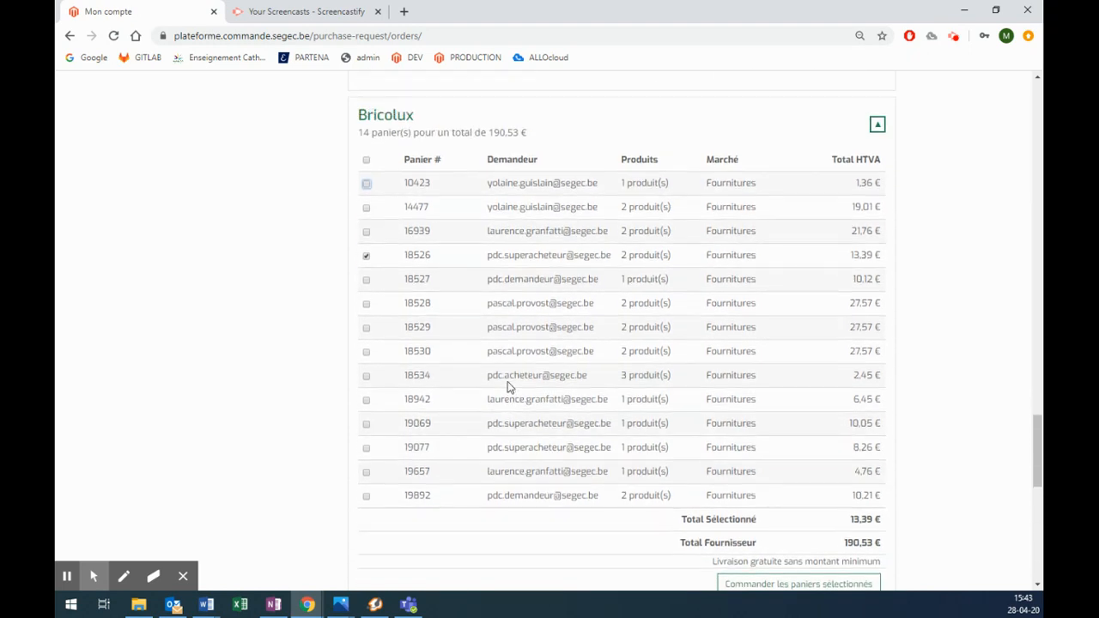
pyautogui.click(367, 186)
pyautogui.click(367, 208)
pyautogui.click(367, 232)
pyautogui.scroll(-2, 921, 376)
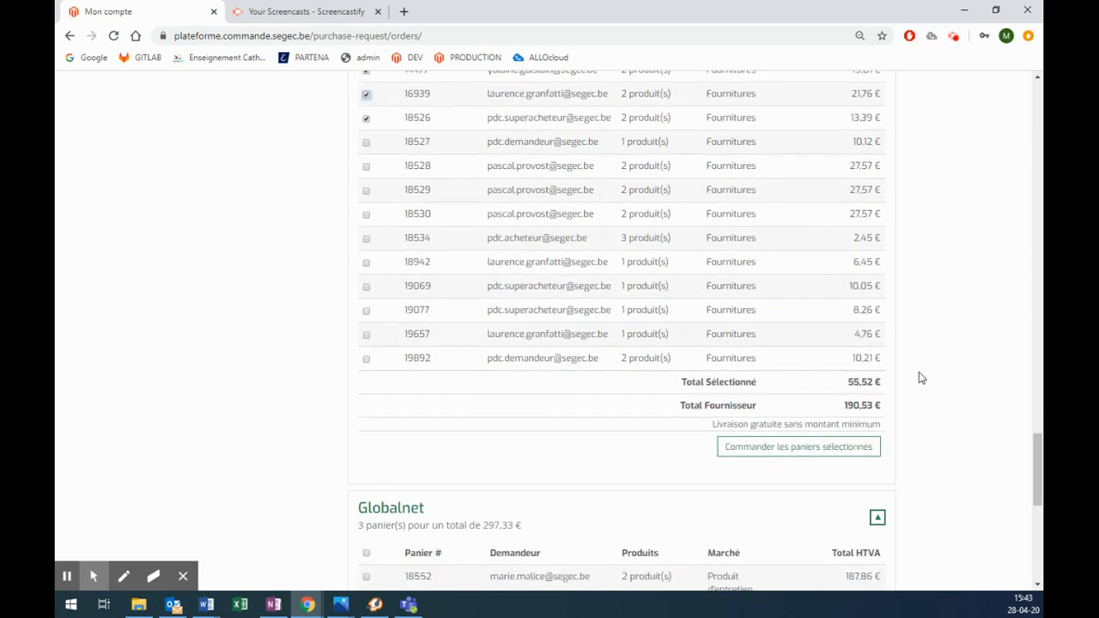
# Step: Order the selected Bricolux baskets and set the delivery date to 30 April 2020
pyautogui.click(820, 450)
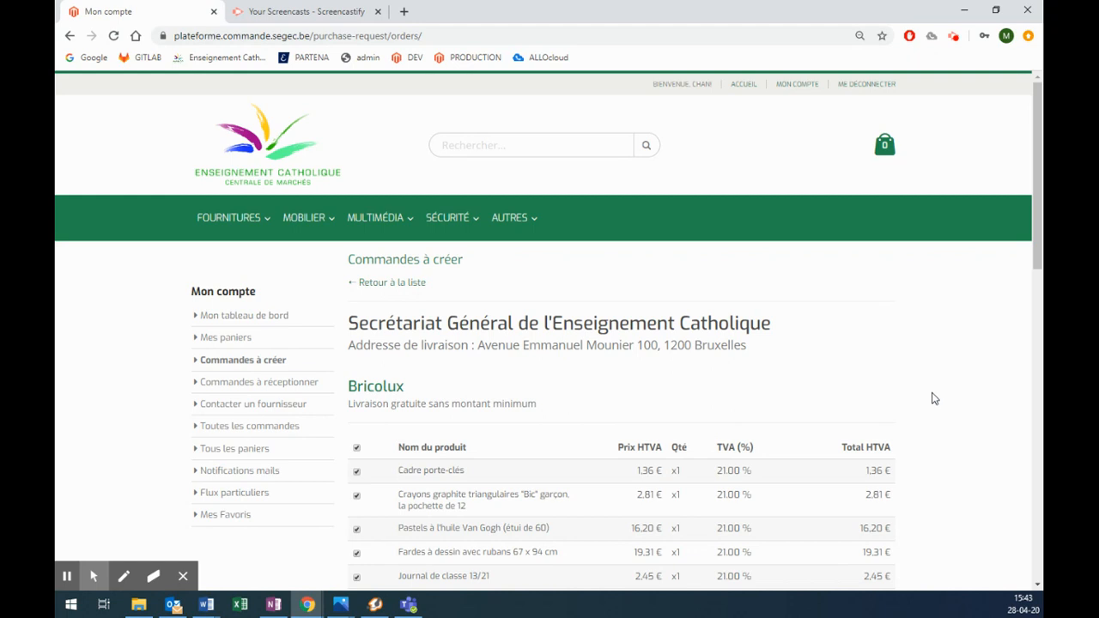
pyautogui.scroll(-5, 934, 398)
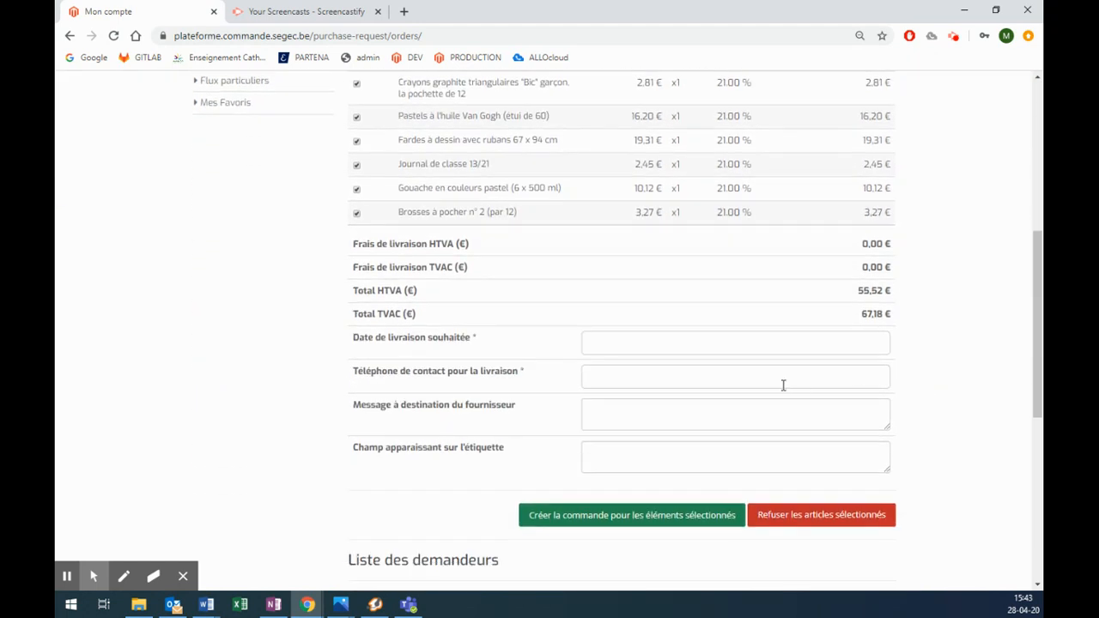
pyautogui.click(645, 344)
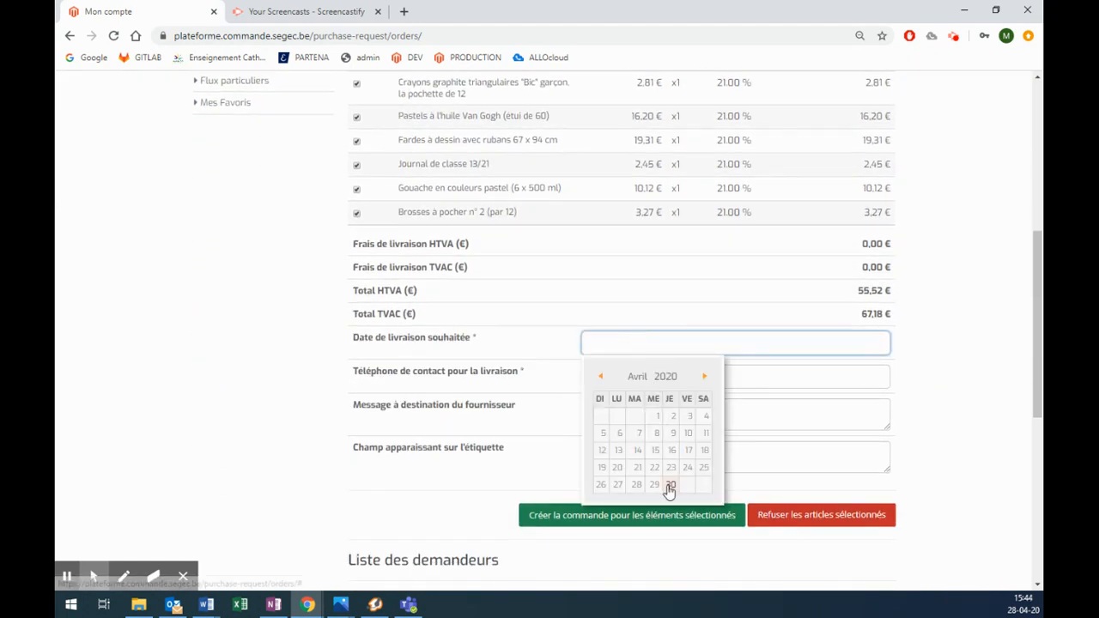
pyautogui.click(669, 479)
# Step: Enter the contact phone number, a delivery-entrance note for the supplier, and label 'classe 2B'
pyautogui.click(618, 374)
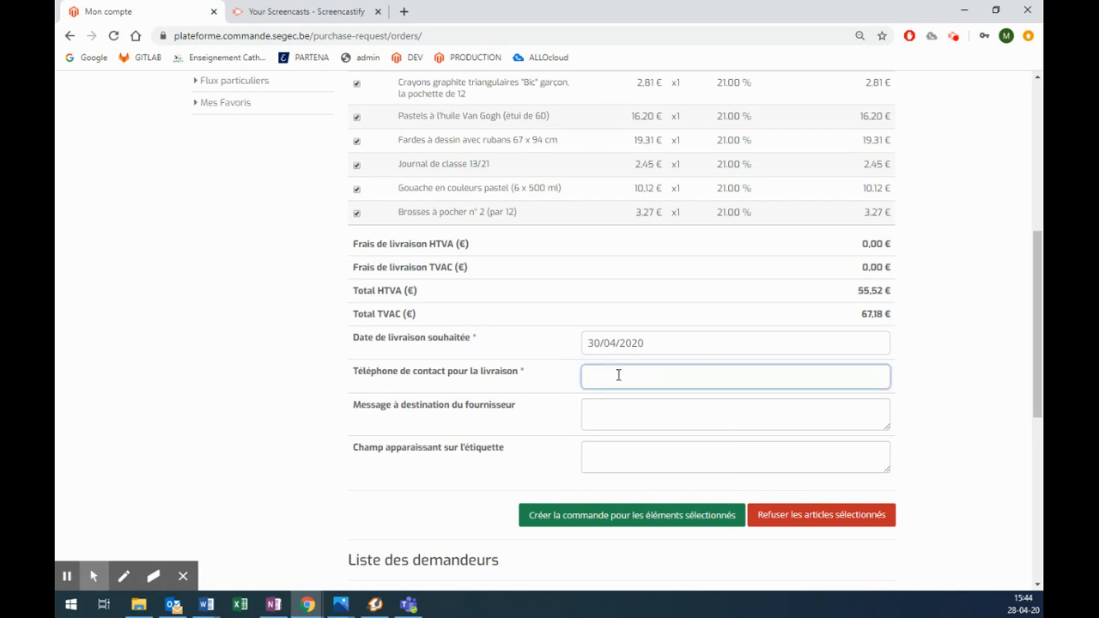
pyautogui.click(618, 413)
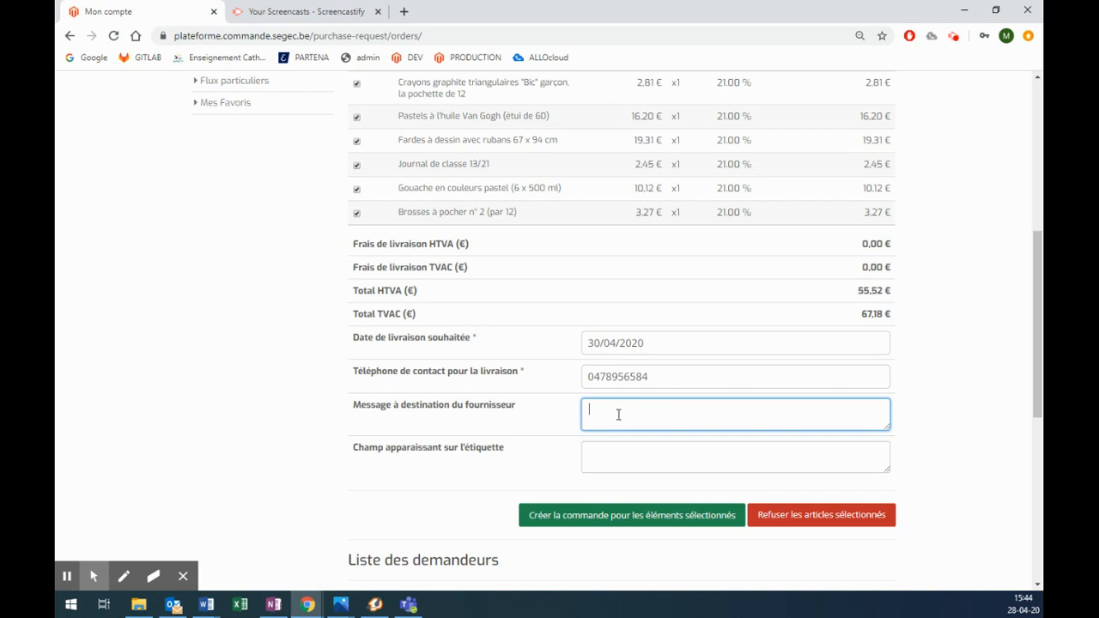
pyautogui.write('porte de derrié')
pyautogui.write('re rue flamant')
pyautogui.click(633, 449)
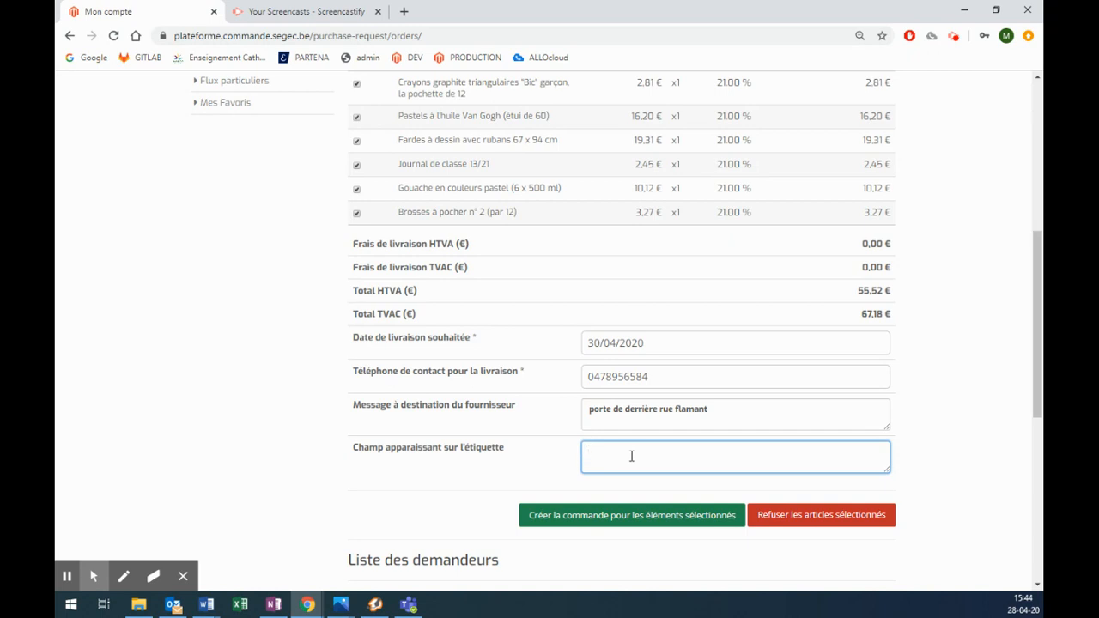
pyautogui.write('classe 2B')
# Step: Create the order for the selected items and review the returned list flagging Fardes à dessin unavailable
pyautogui.click(616, 517)
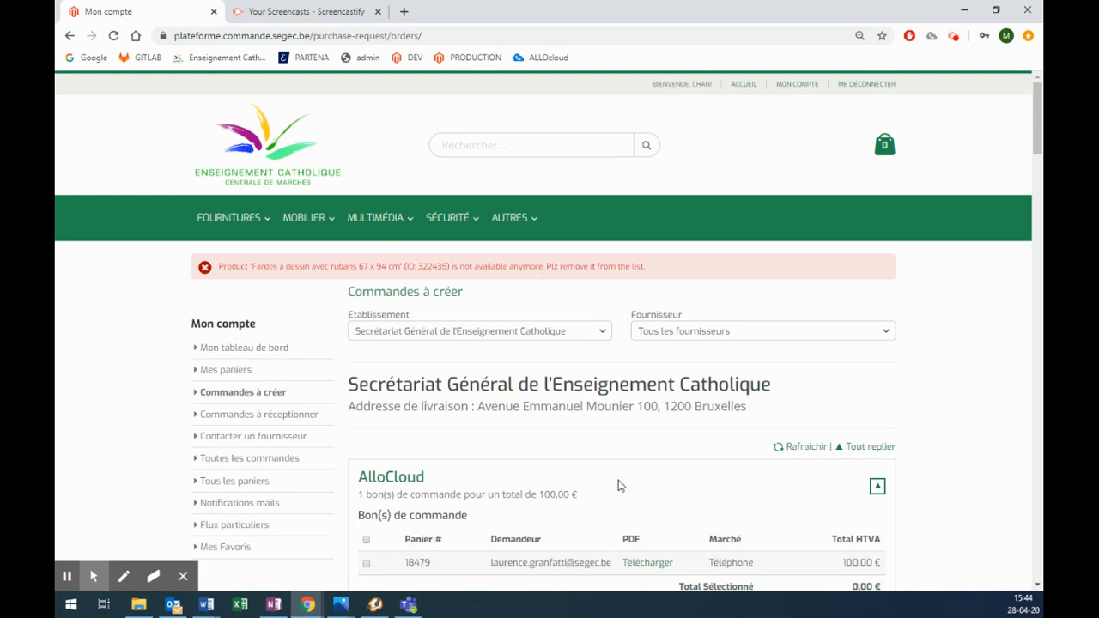
pyautogui.scroll(-1, 619, 485)
pyautogui.scroll(-1, 620, 486)
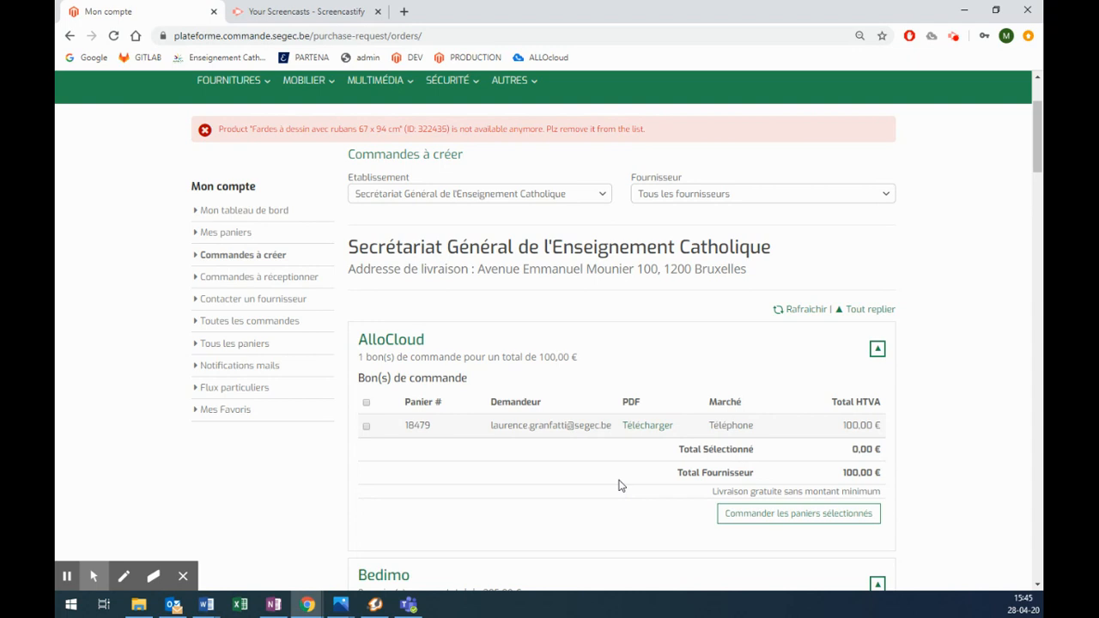
pyautogui.scroll(-2, 515, 480)
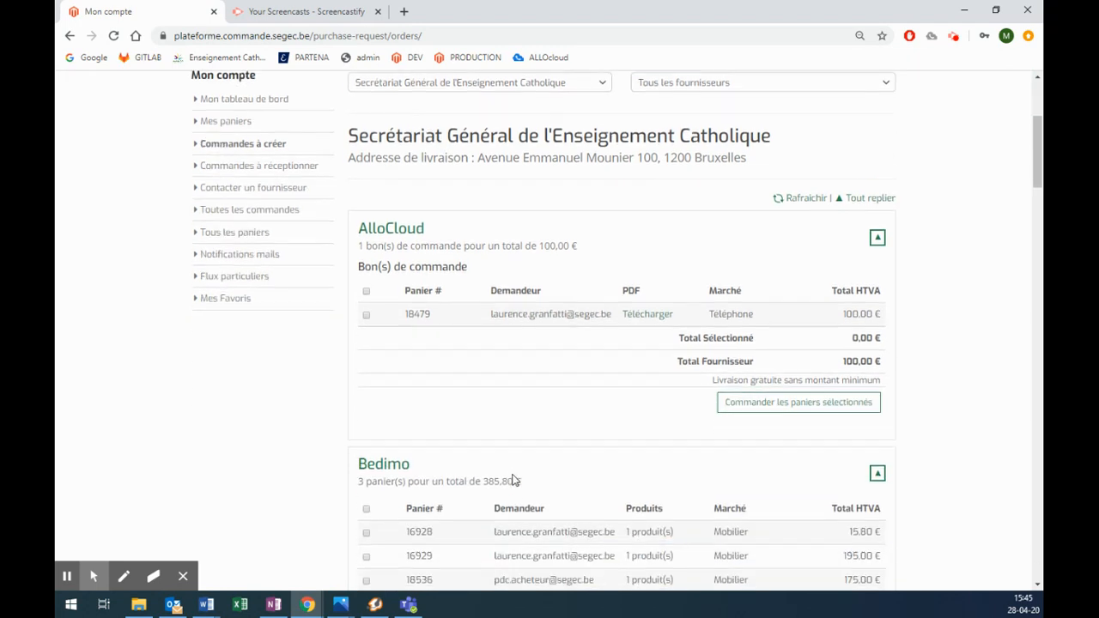
pyautogui.scroll(-5, 513, 481)
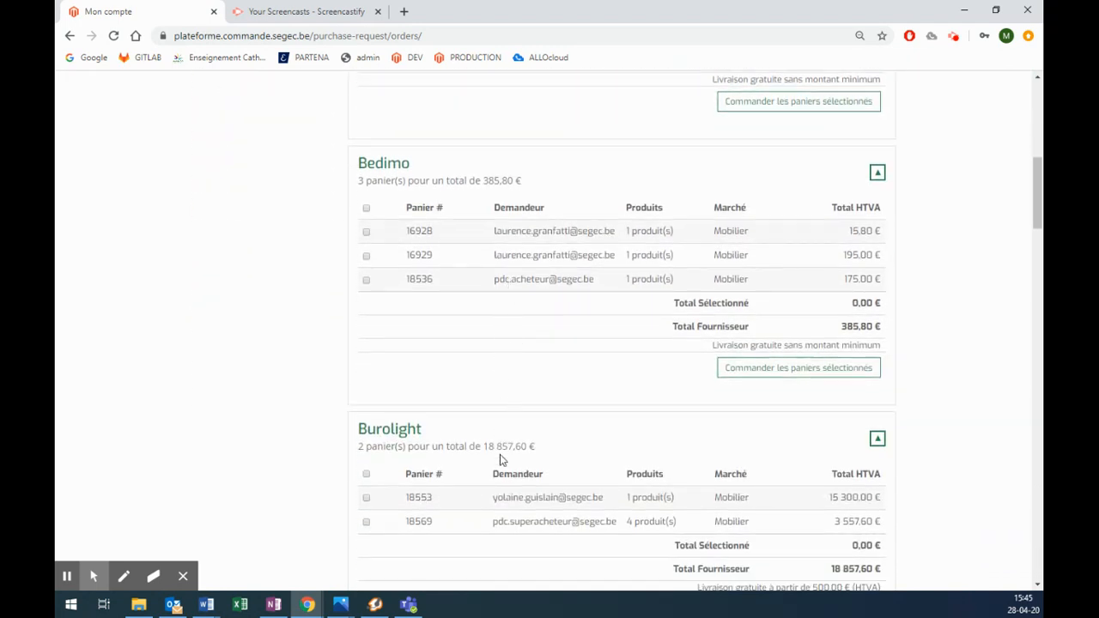
pyautogui.scroll(-3, 500, 455)
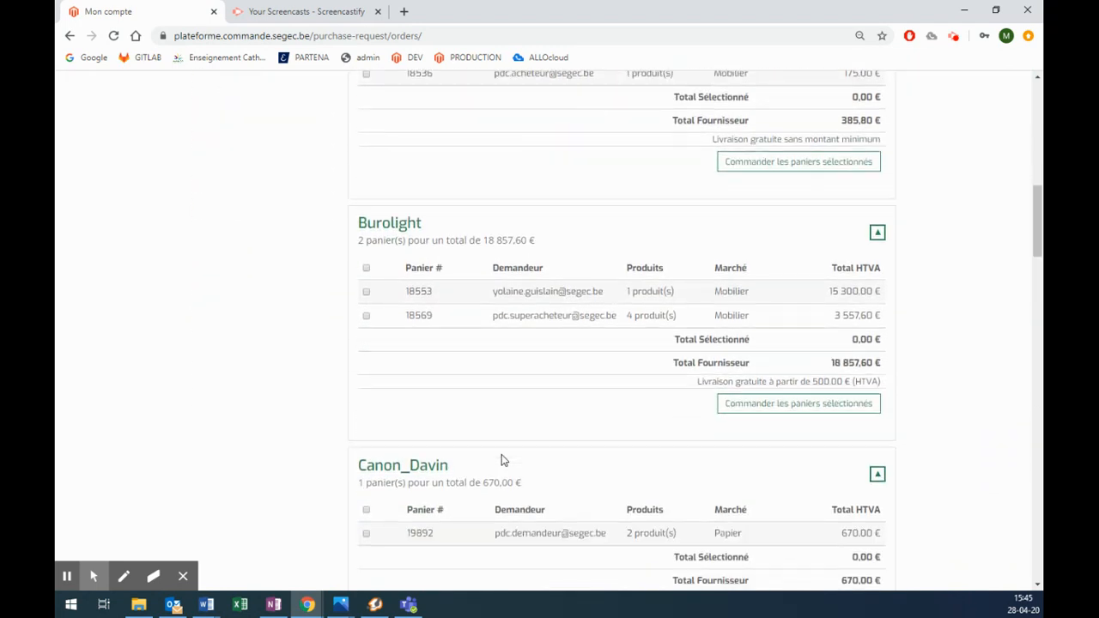
pyautogui.scroll(-4, 503, 404)
pyautogui.scroll(12, 506, 407)
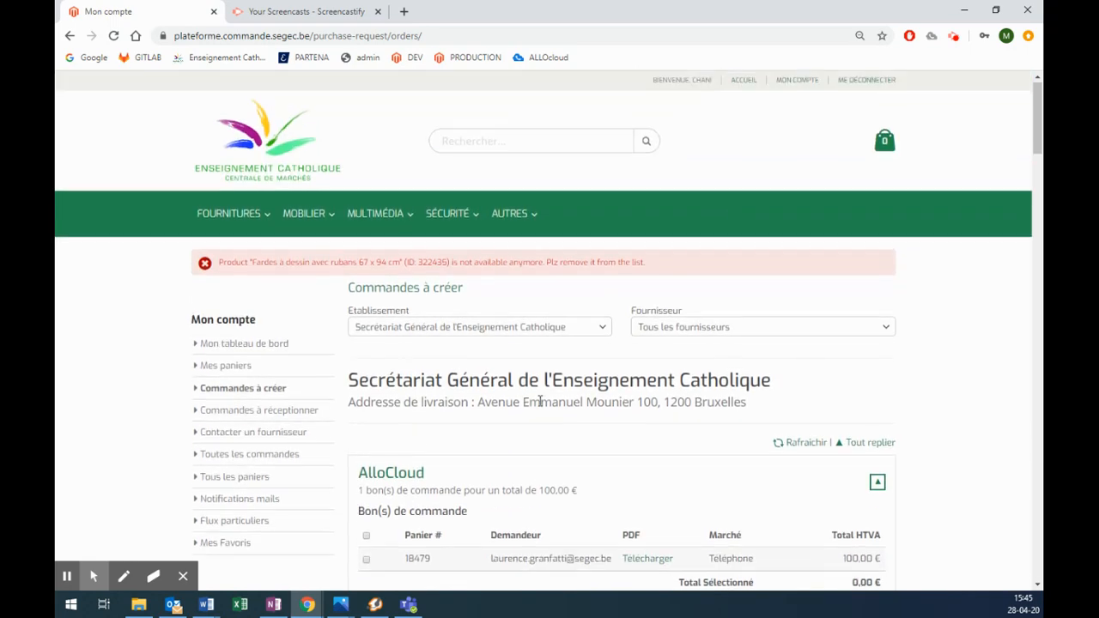
# Step: Log out via ME DECONNECTER and scroll the public home page to the login form
pyautogui.click(845, 83)
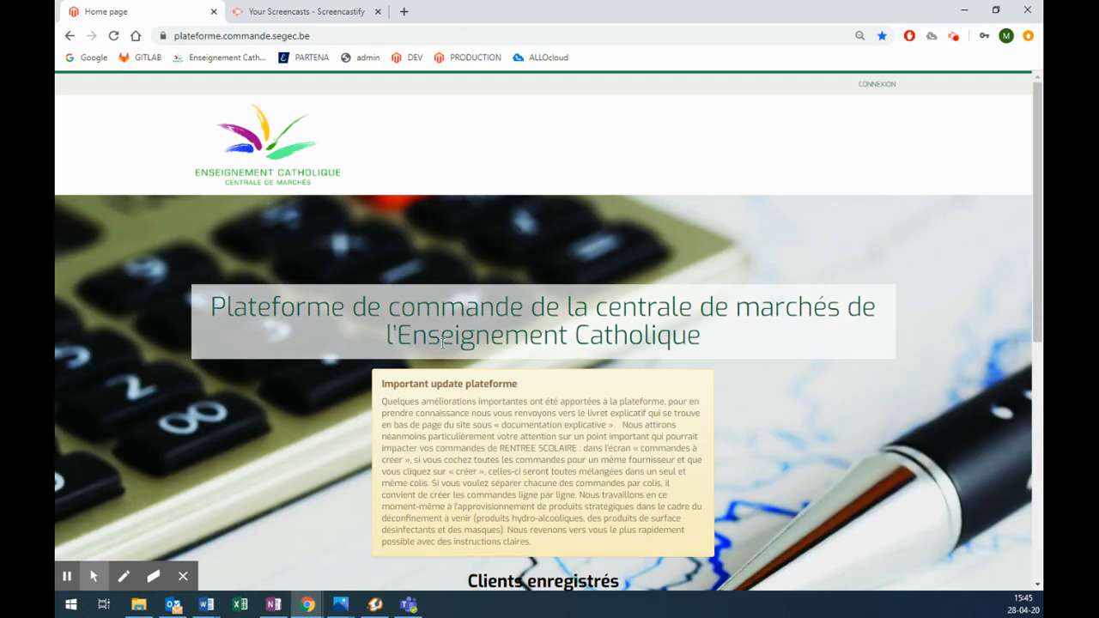
pyautogui.scroll(-3, 443, 342)
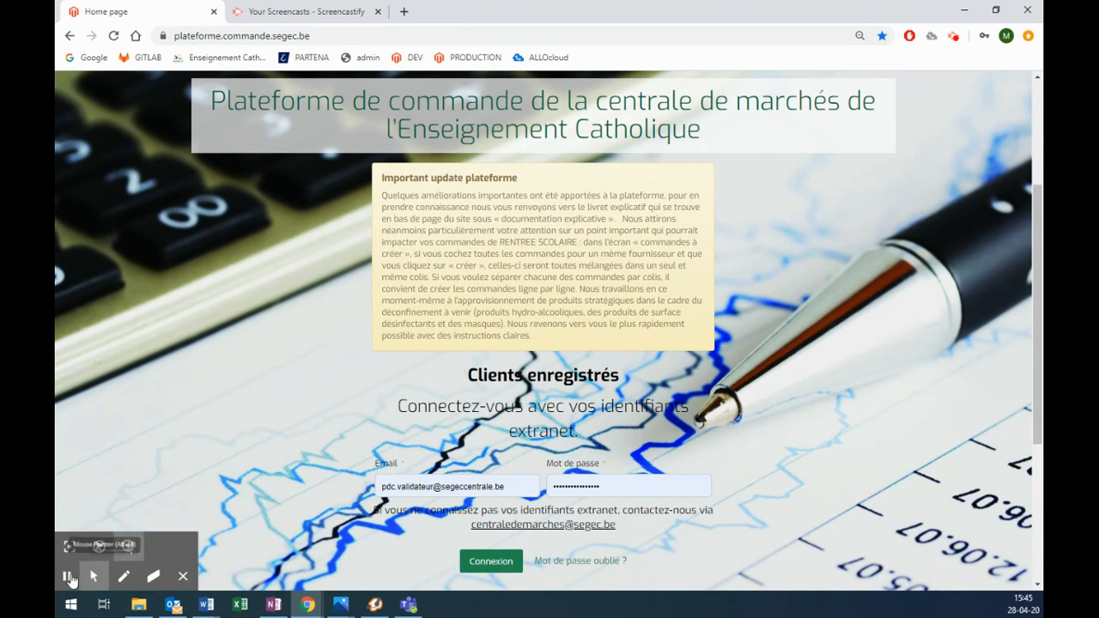